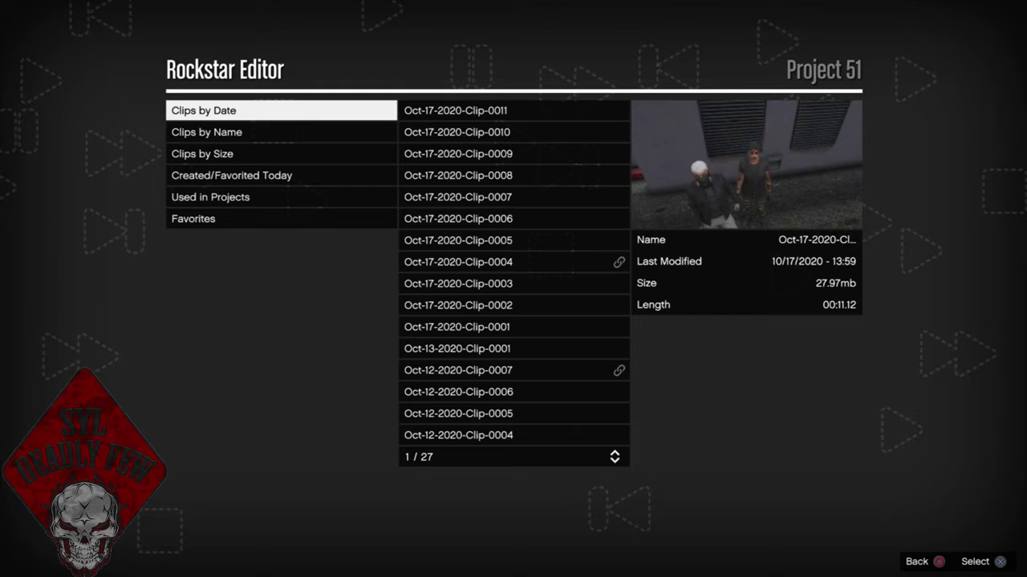
Leave the clip browser and close Project 51, returning to the Rockstar Editor main menu.
key(Down)
key(Up)
key(Escape)
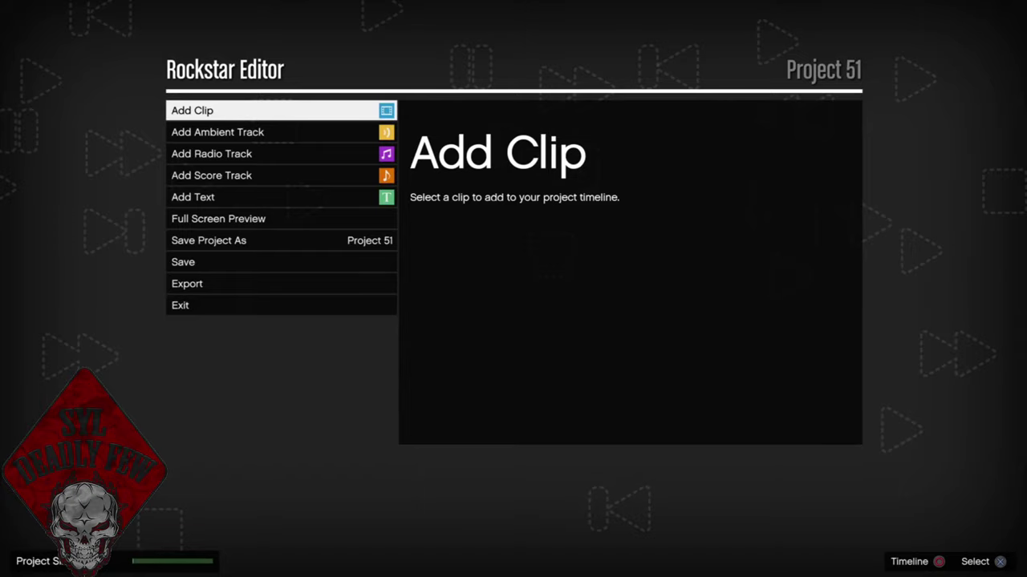
key(Up)
key(Return)
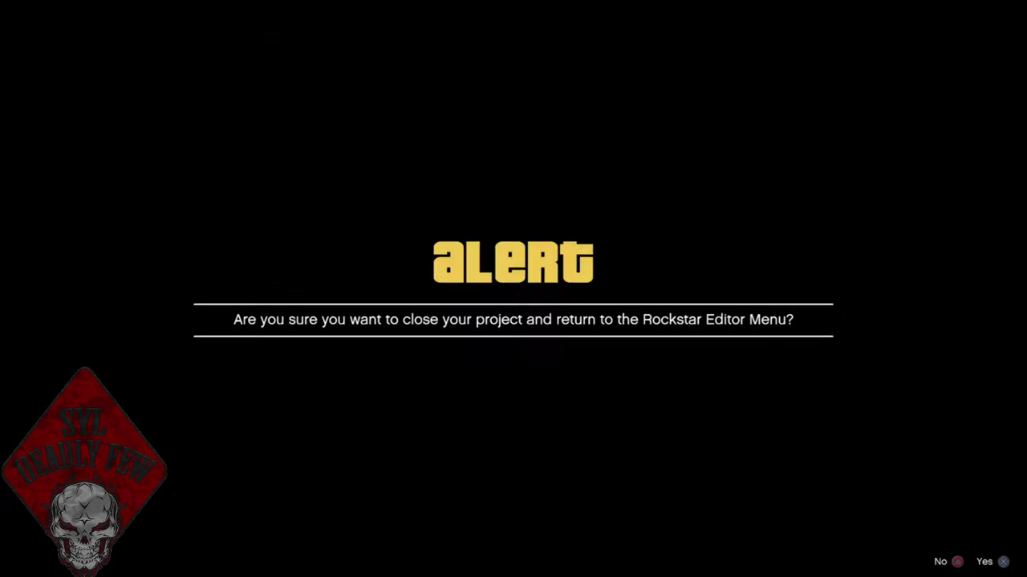
key(Return)
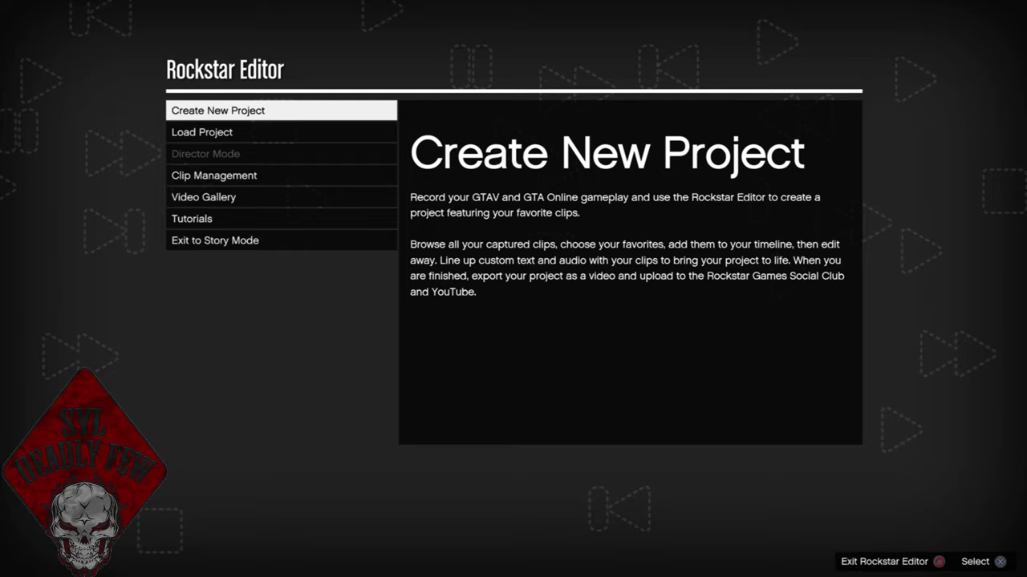
Create a new project from the Rockstar Editor main menu and accept starting it.
key(Escape)
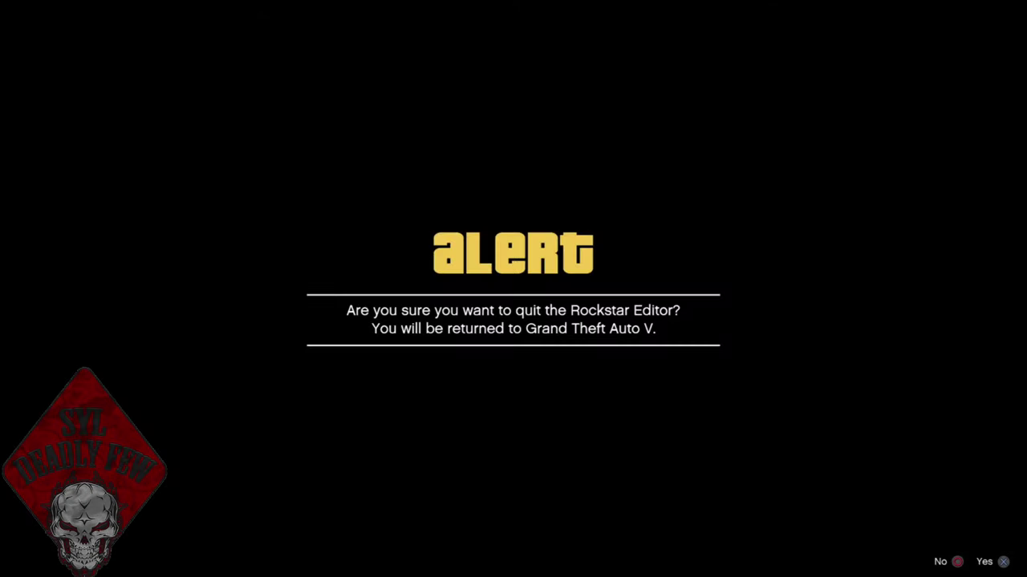
key(Escape)
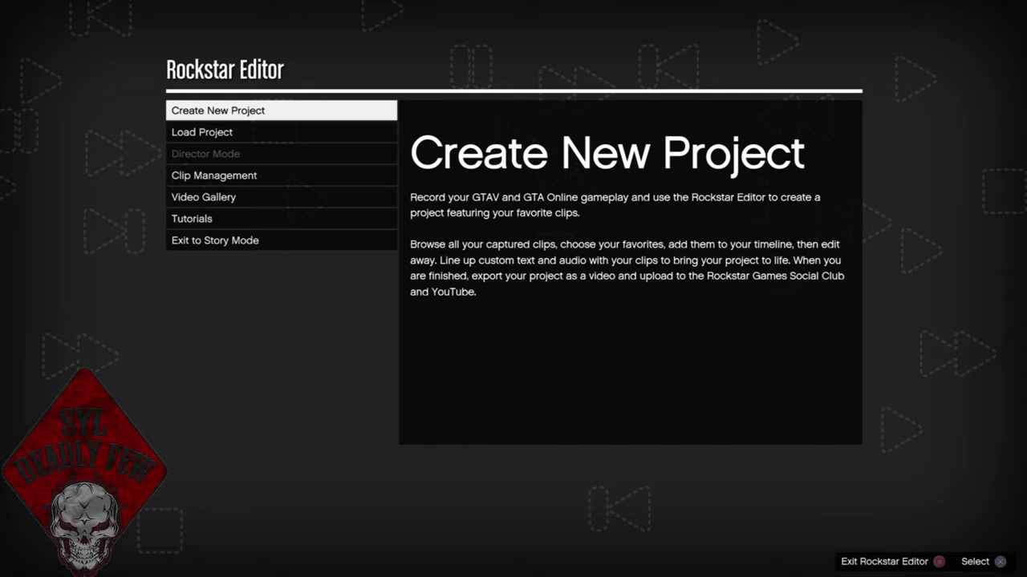
key(Down)
key(Up)
key(Down)
key(Up)
key(Return)
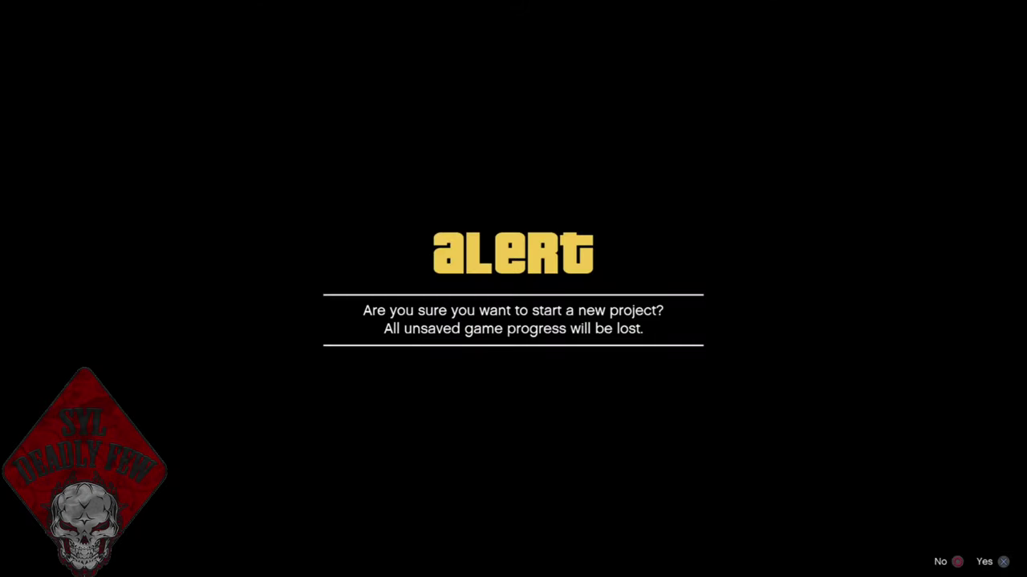
key(Escape)
key(Escape)
key(Escape)
key(Return)
key(Return)
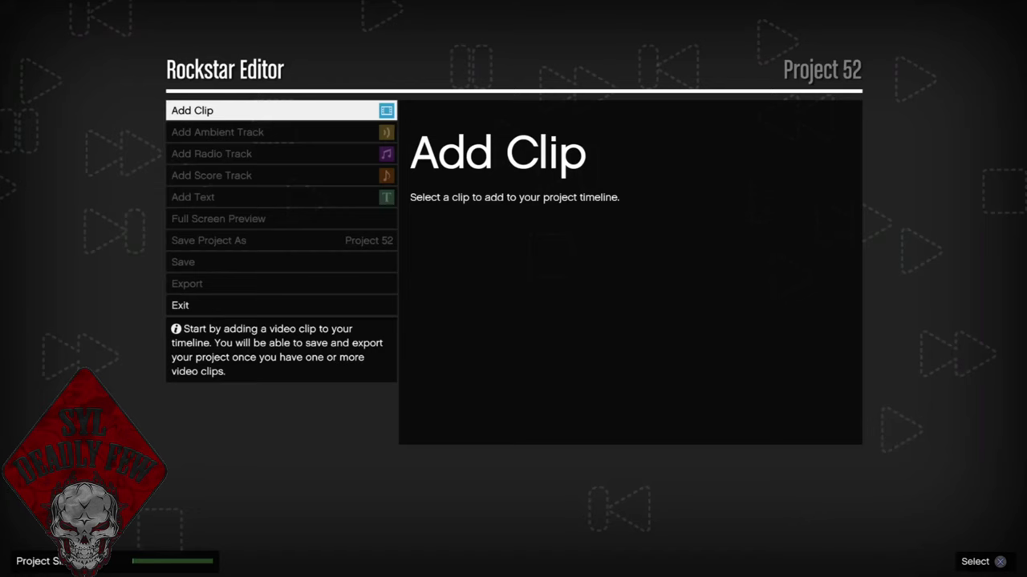
Add the clip Oct-17-2020-Clip-0008 to the project timeline from the clips sorted by date.
key(Return)
key(Down)
key(Up)
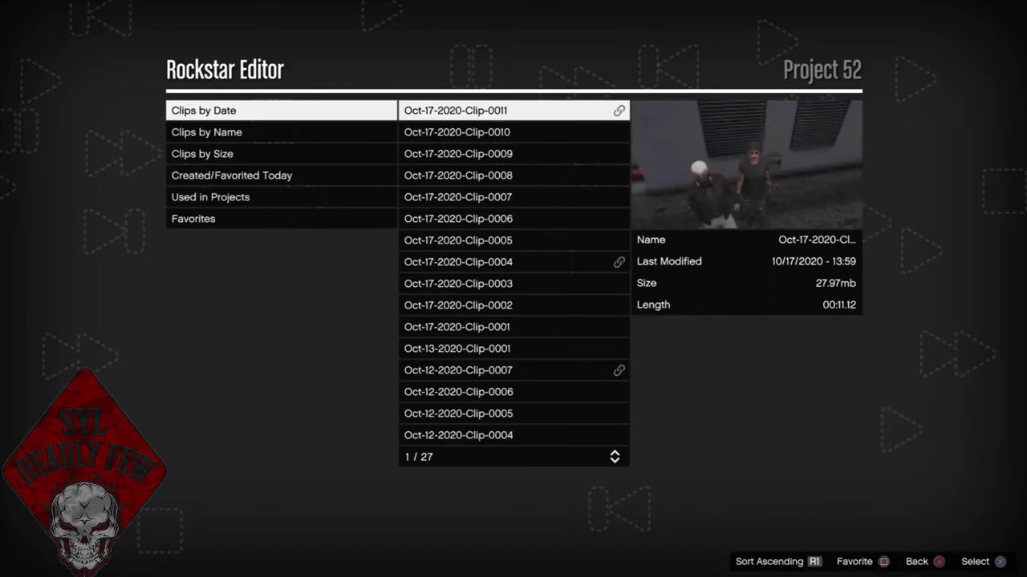
key(Return)
key(Down)
key(Down)
key(Down)
key(Up)
key(Down)
key(Up)
key(Down)
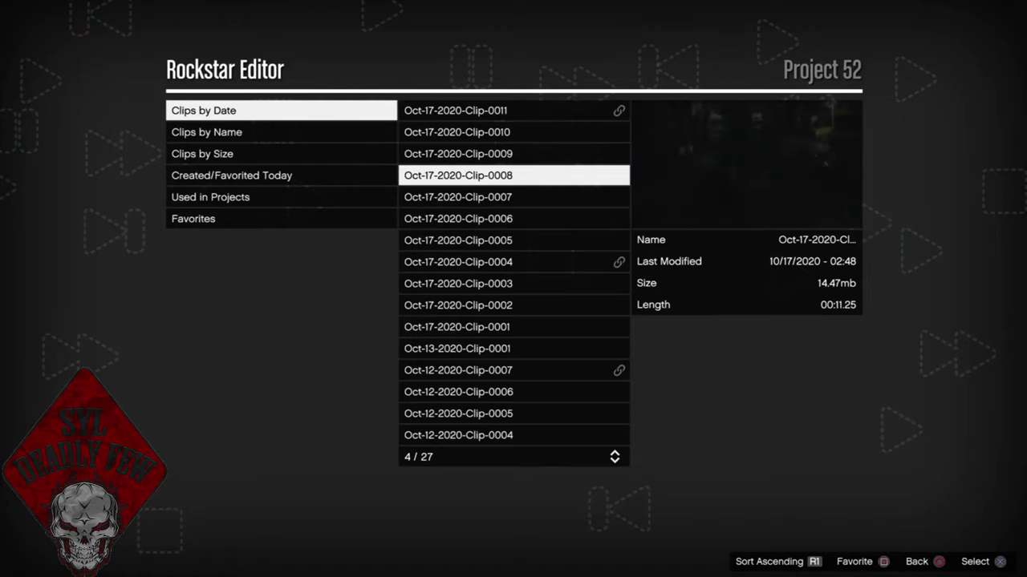
key(Return)
Open the added clip for editing and bring up the camera settings at its start marker.
key(Return)
key(Return)
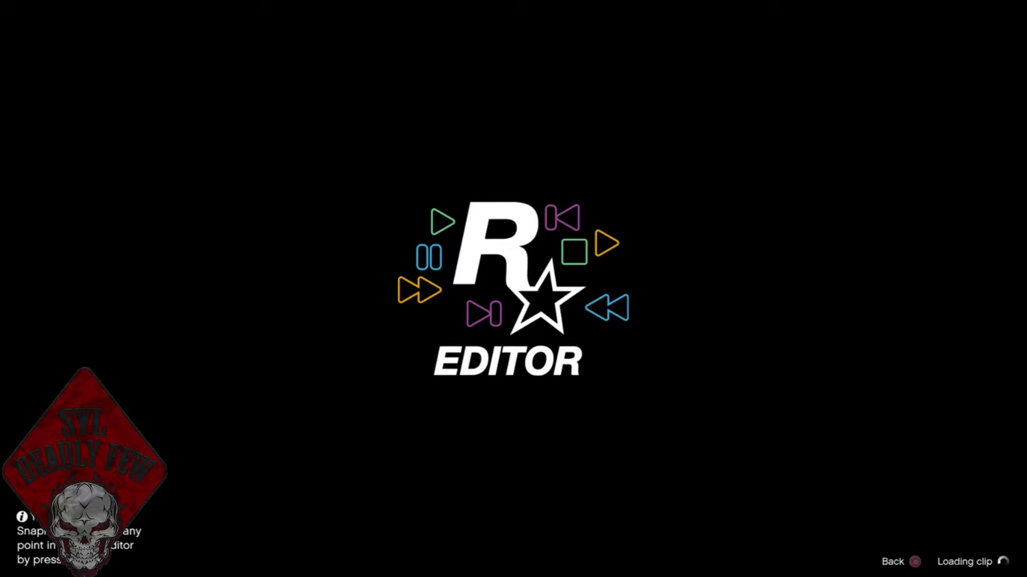
key(Return)
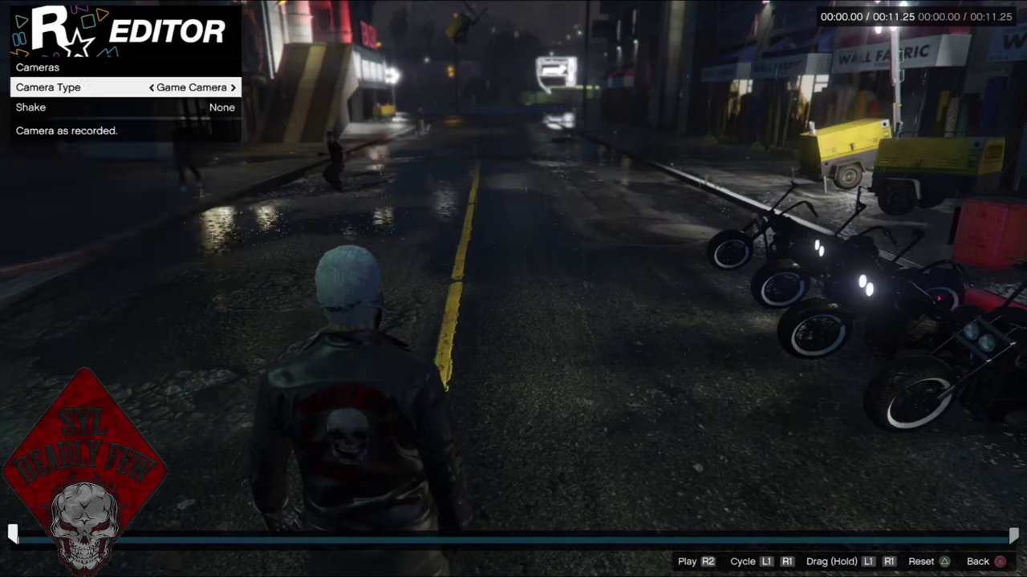
Set the start marker's camera type to Free Camera and make it move with the Player target.
key(Right)
key(Down)
key(Down)
key(Right)
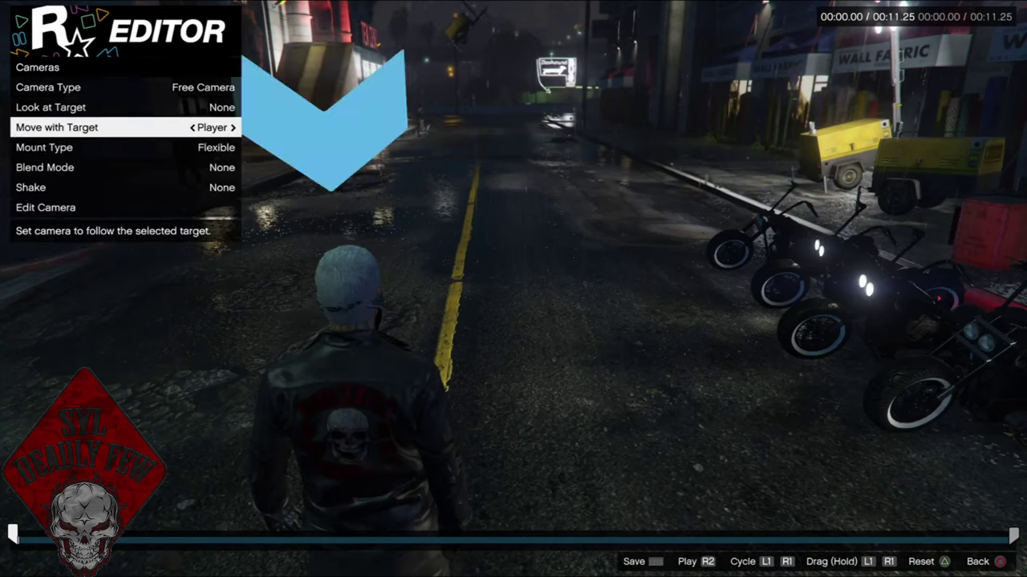
key(Down)
key(Up)
key(Up)
key(Up)
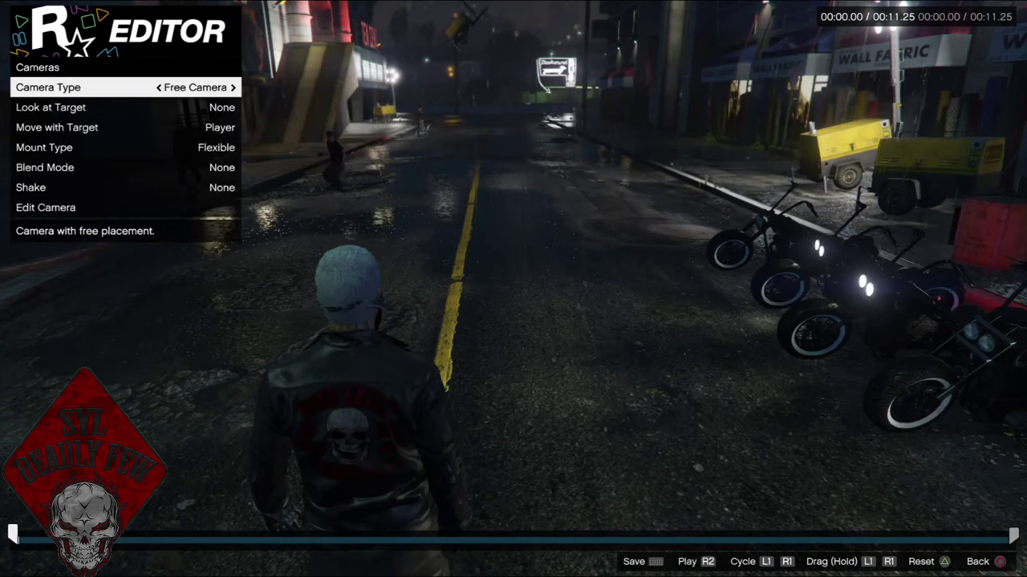
key(Down)
key(Down)
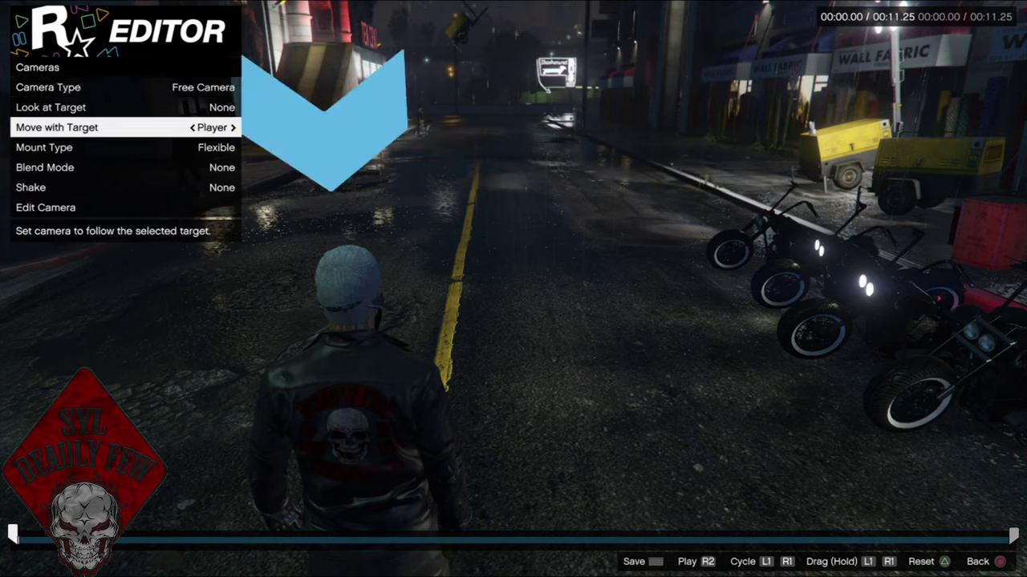
Edit the free camera's placement, moving and rotating it around to face the character from the front.
key(Down)
key(Down)
key(Down)
key(Down)
key(Return)
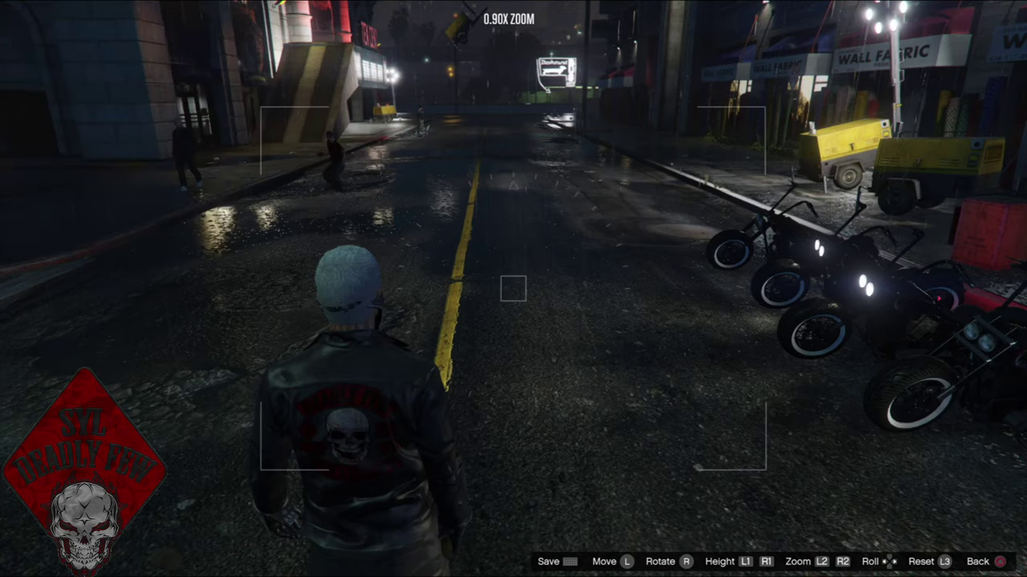
key(w)
key(Left)
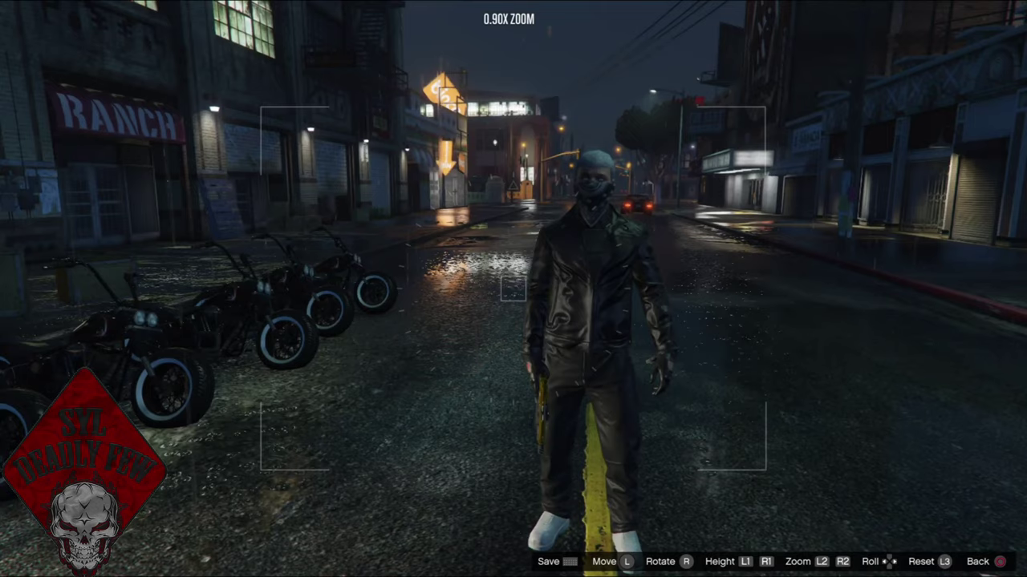
Zoom the free camera to 4.50X and reposition it to frame the character's head and chest.
key(R2)
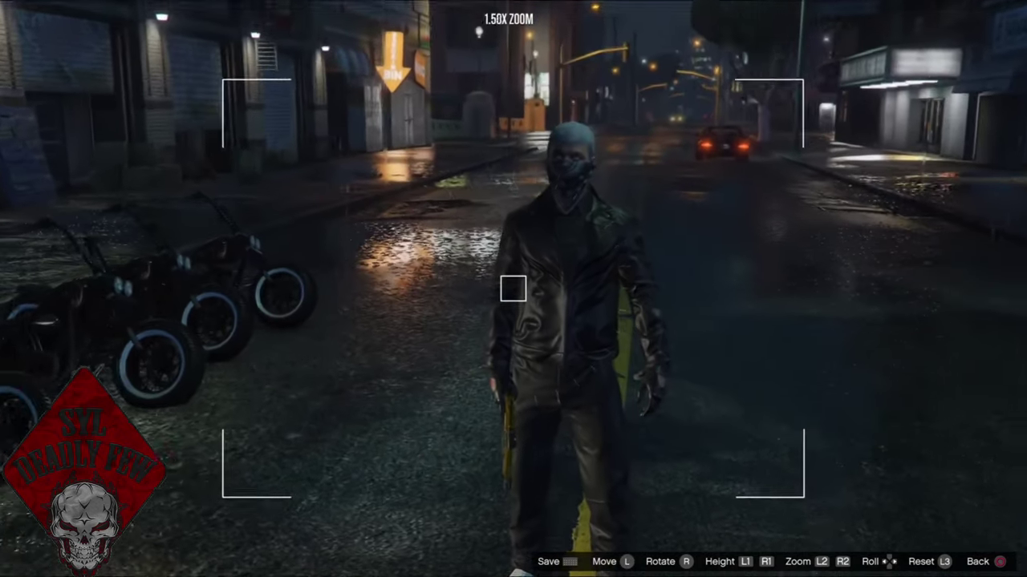
scroll(513, 289, up, 10)
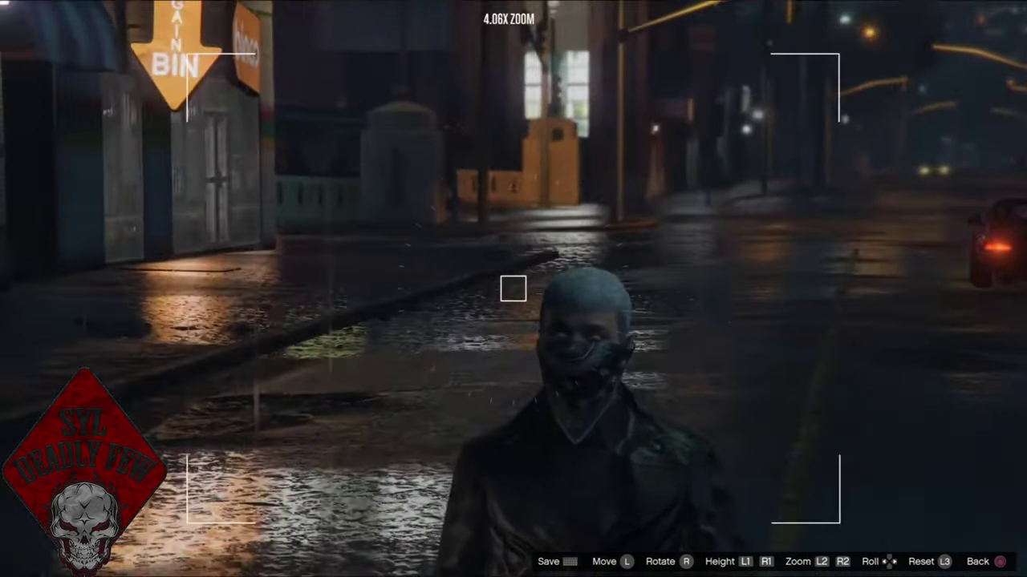
key(d)
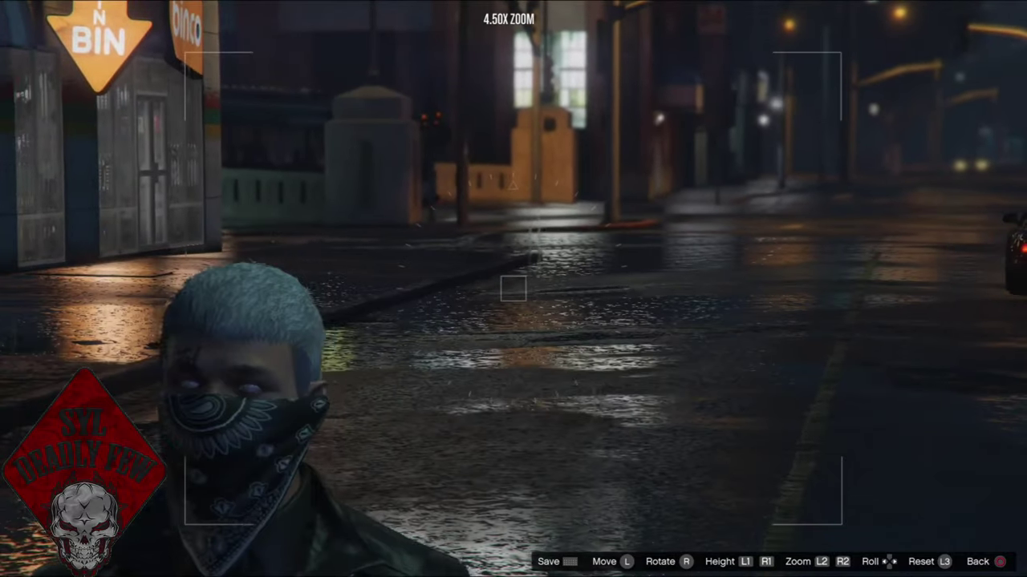
key(L1)
key(a)
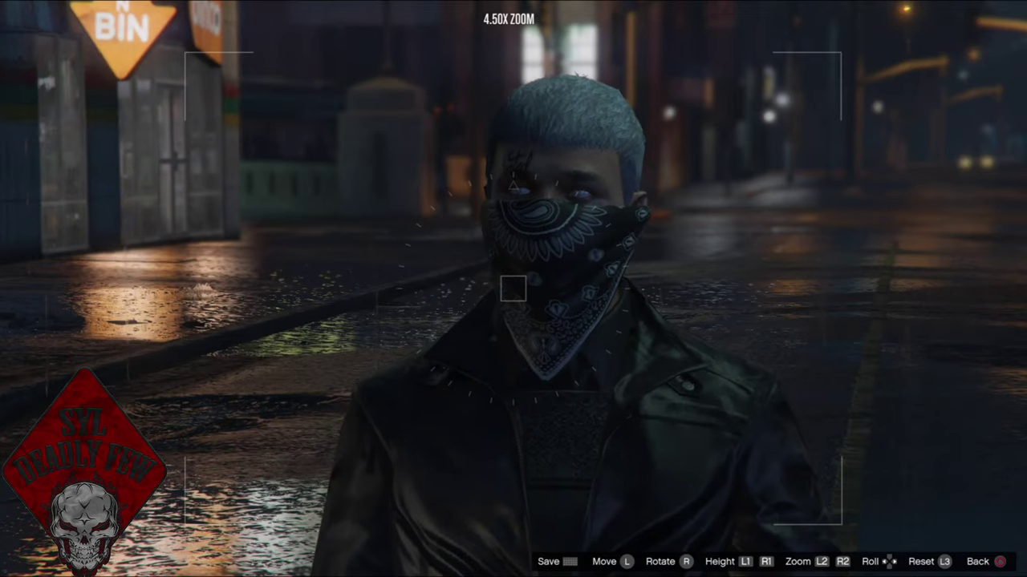
key(d)
key(w)
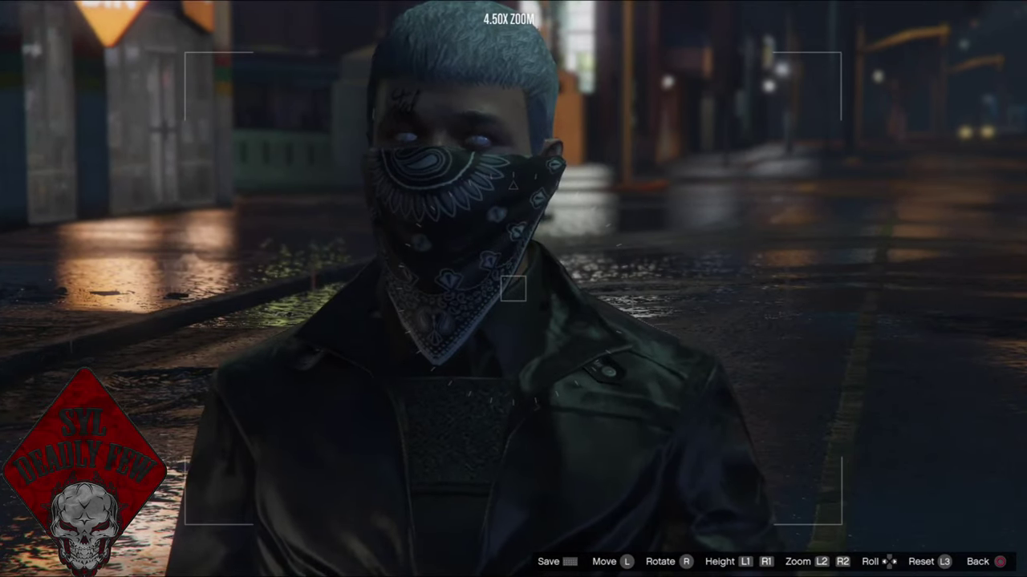
key(a)
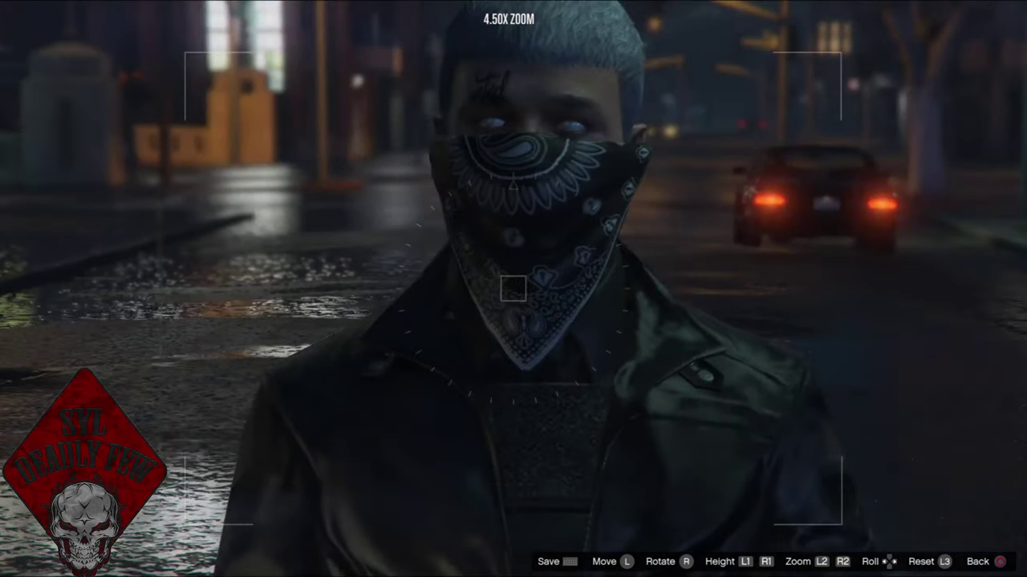
key(d)
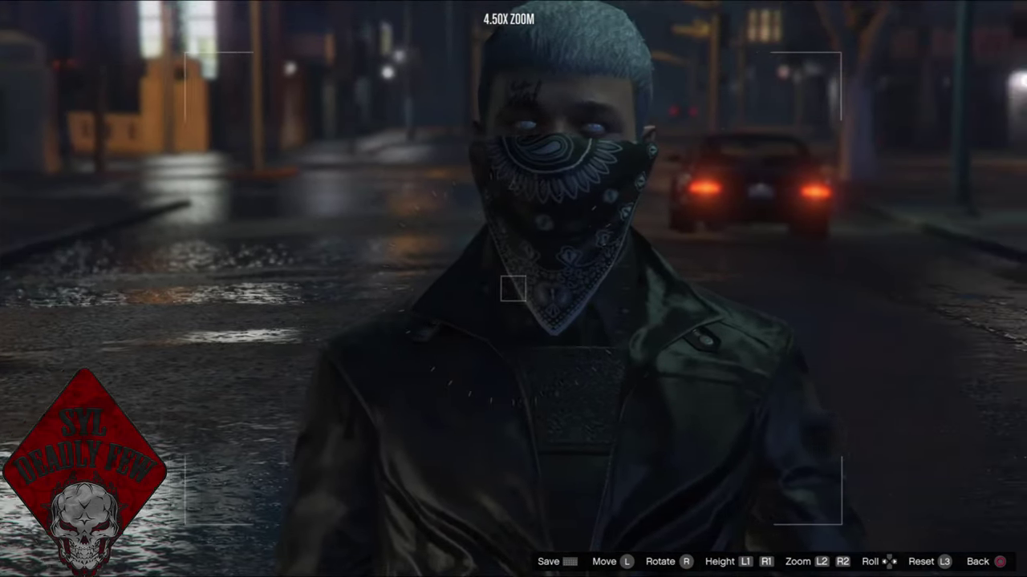
Roll the camera about 90 degrees so the character lies sideways, and frame him from head to thighs.
key(Right)
key(Right)
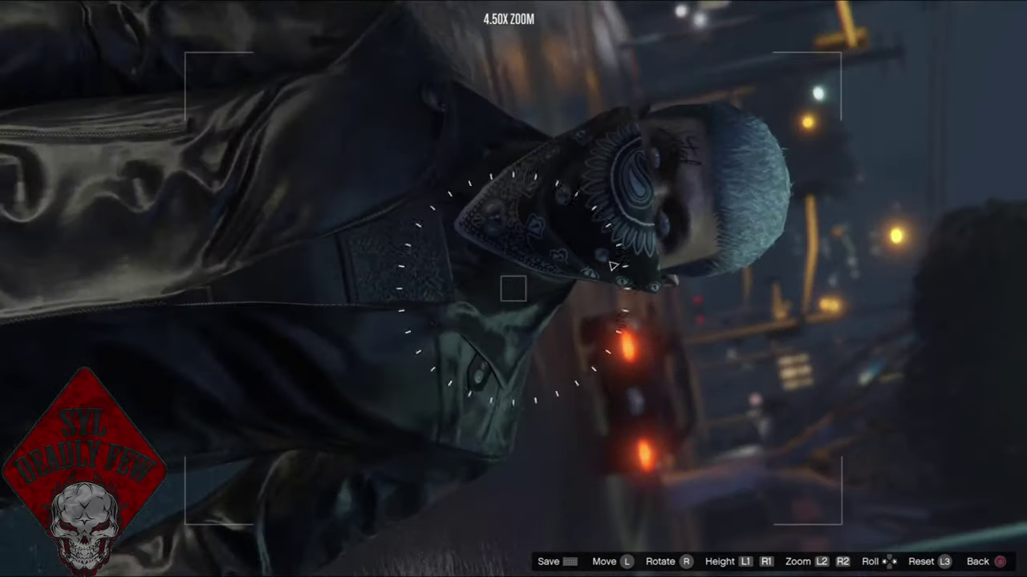
key(a)
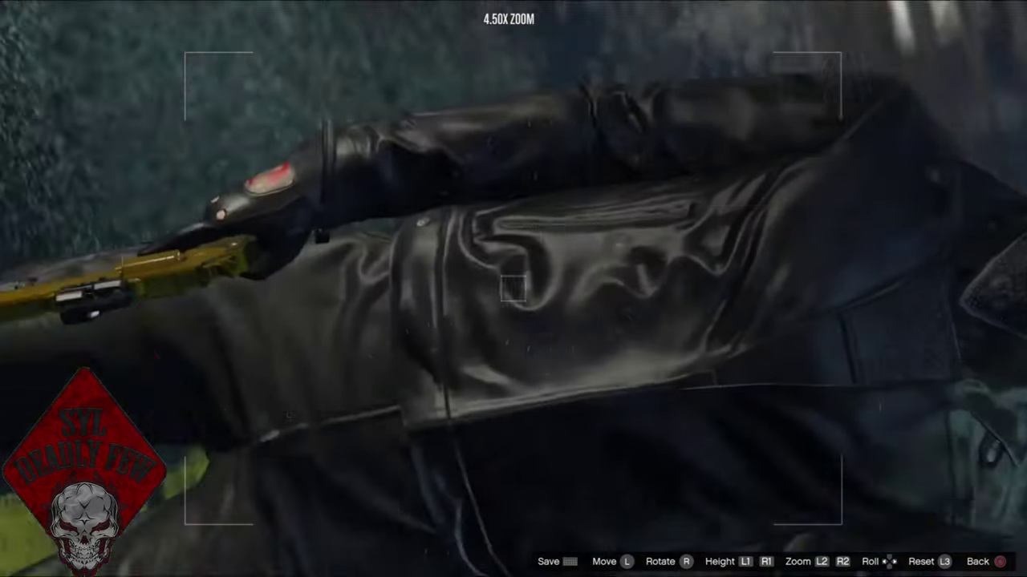
key(d)
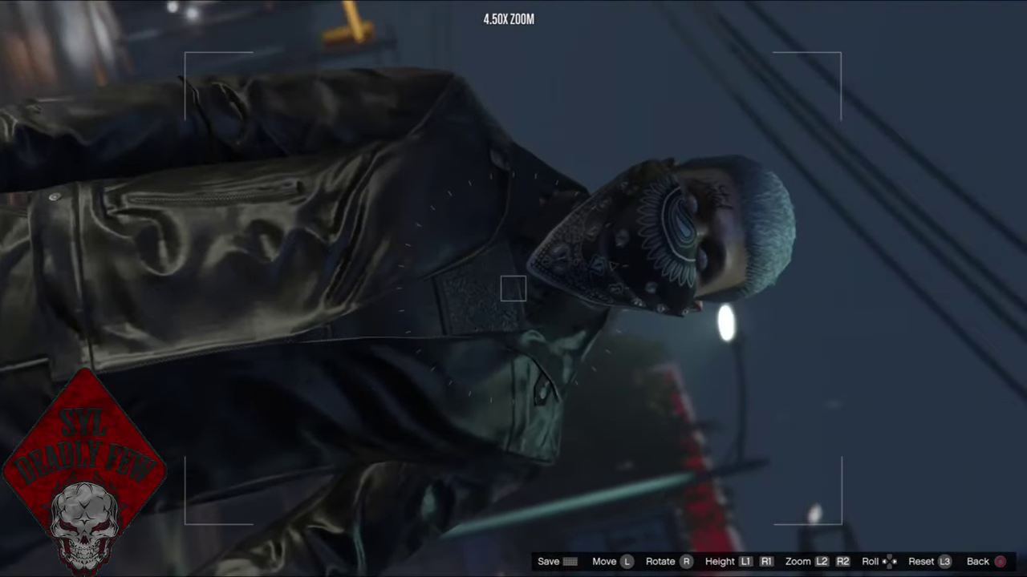
key(a)
key(d)
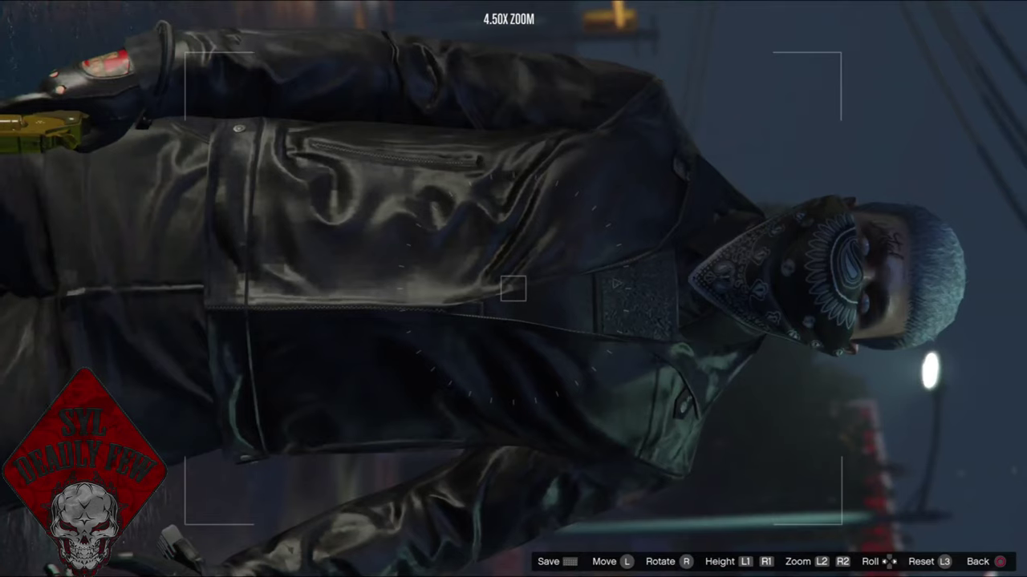
key(Left)
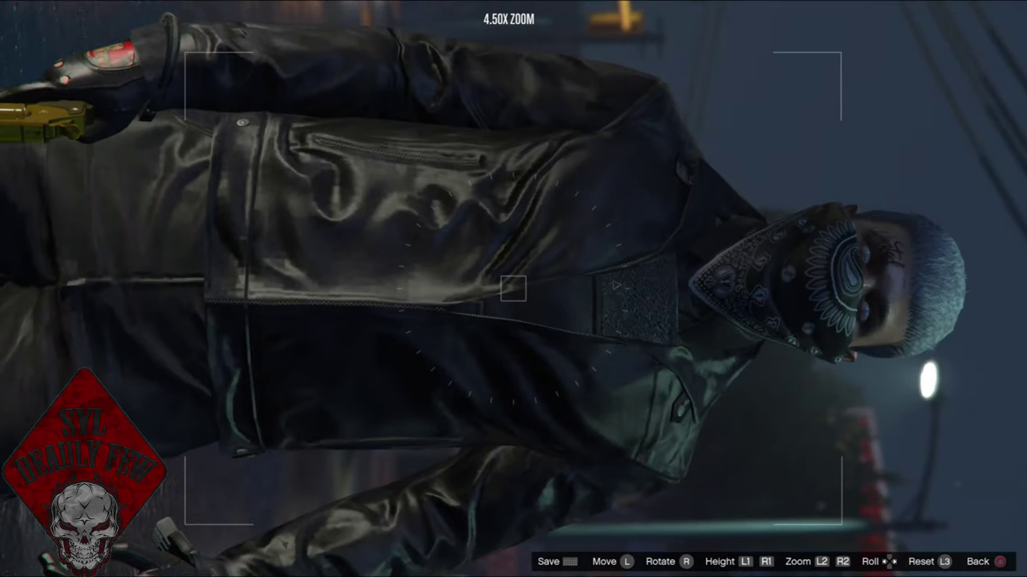
key(a)
key(Return)
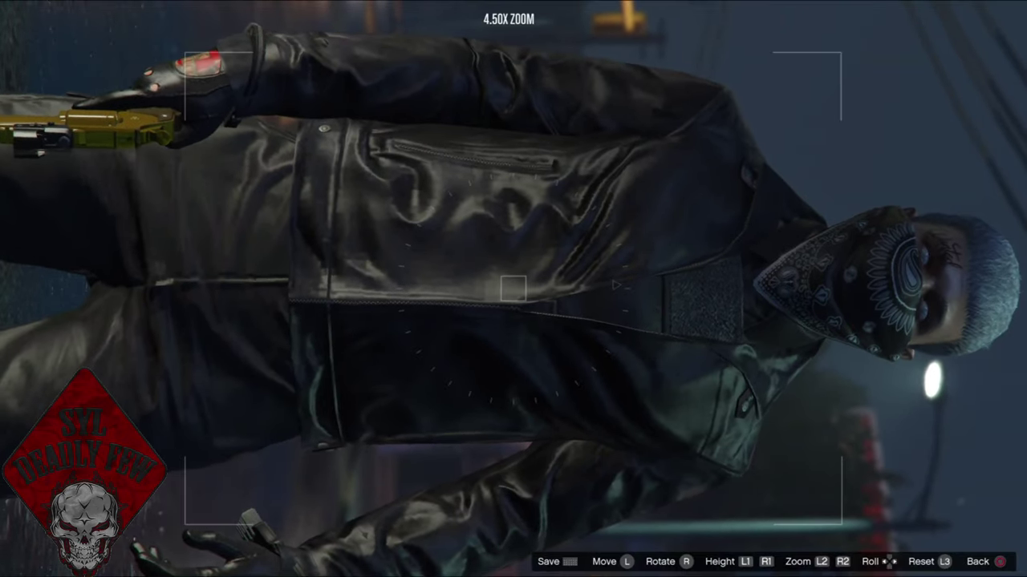
Leave camera editing and apply the Nostalgia filter in the start marker's effects.
key(Escape)
key(Escape)
key(Down)
key(Down)
key(Return)
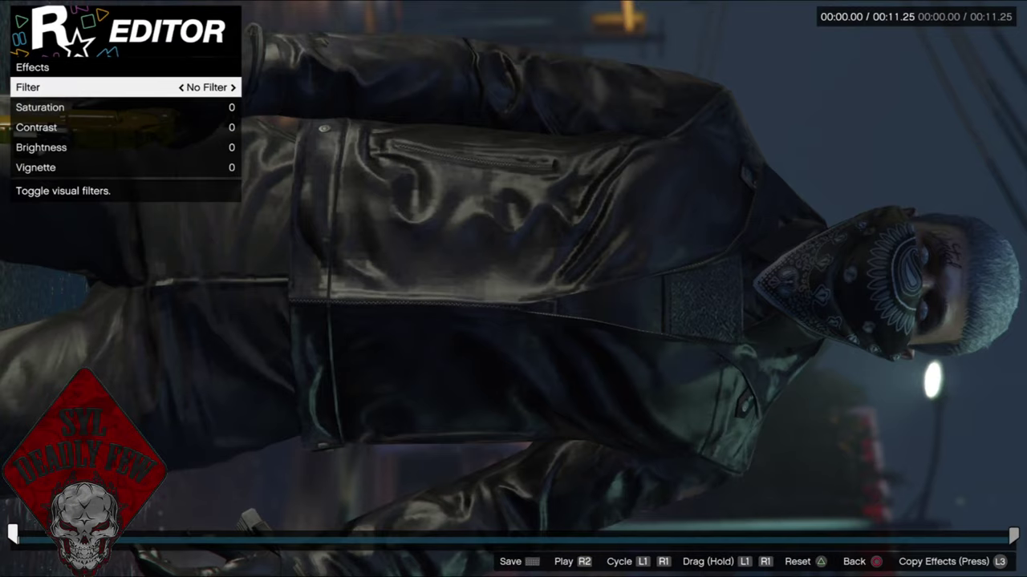
key(Right)
key(Right)
key(Right)
key(Right)
key(Right)
key(Right)
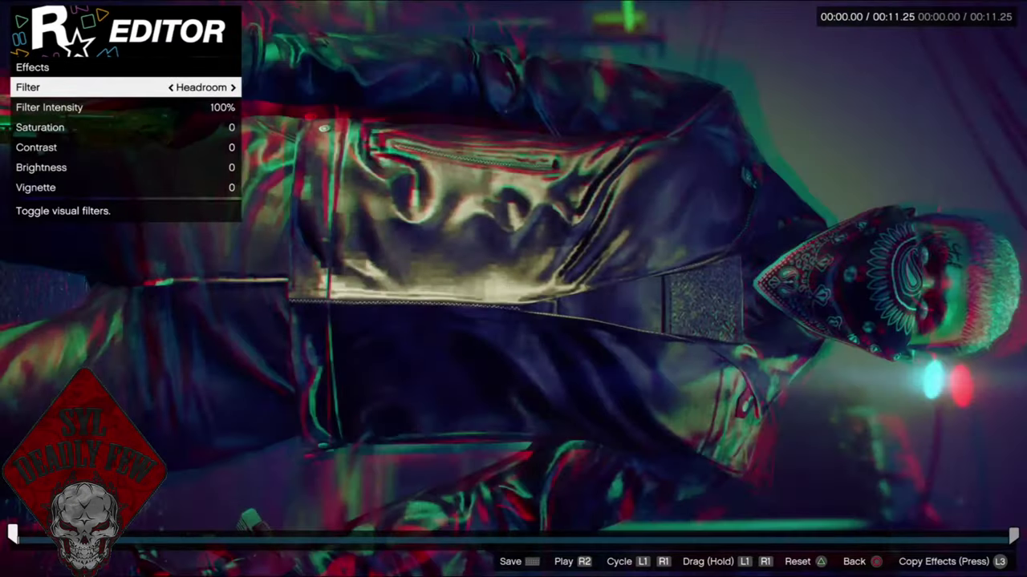
key(Left)
key(Down)
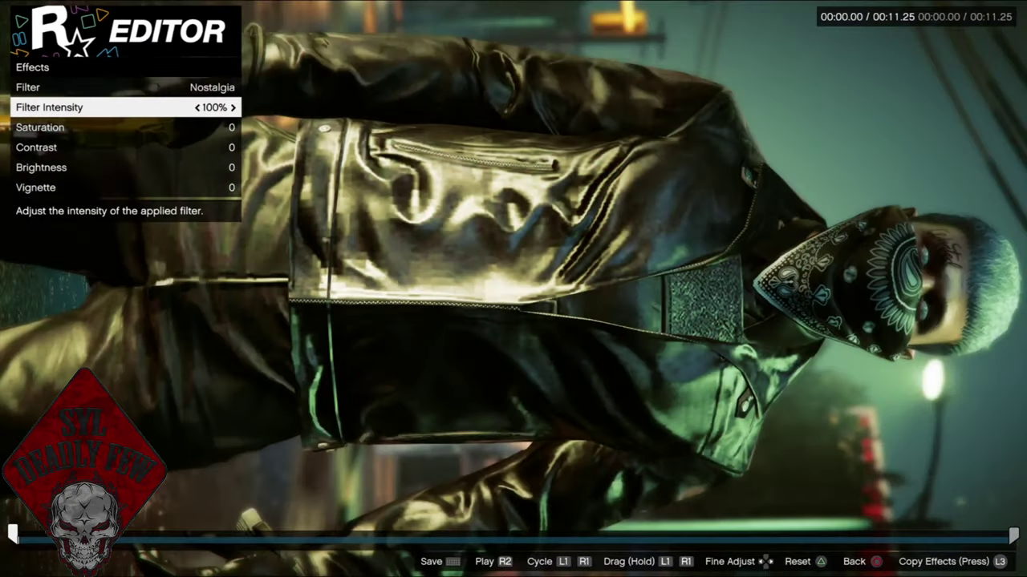
Lower the Nostalgia filter's intensity to 8%.
key(Left)
key(Left)
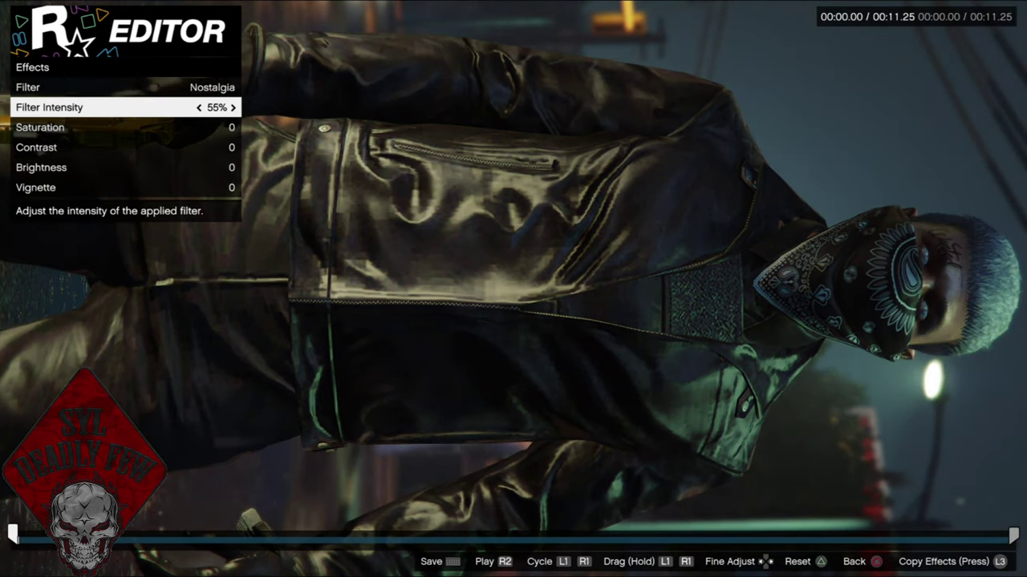
key(Left)
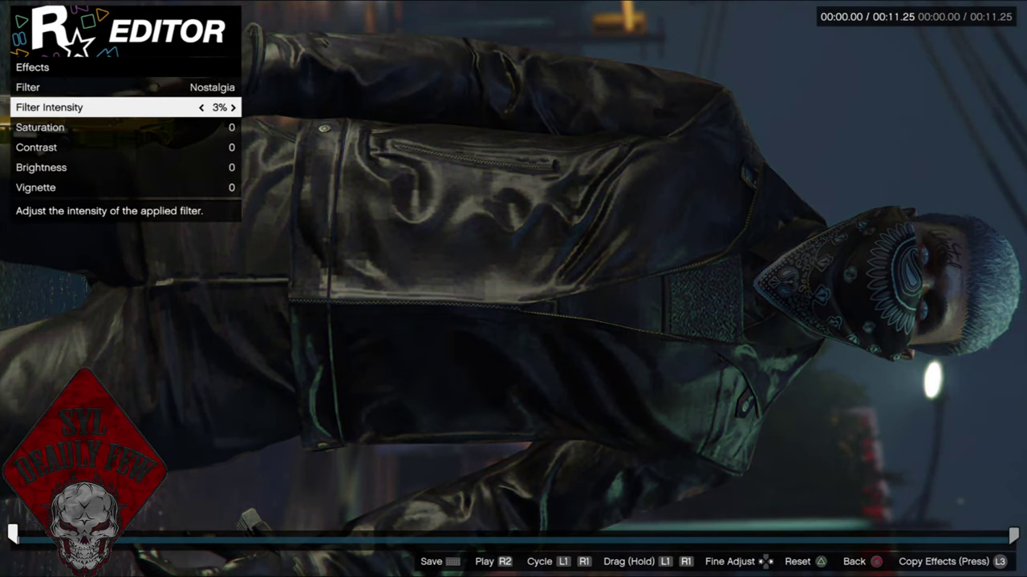
key(Right)
key(Left)
key(Right)
key(Right)
key(Right)
key(Right)
key(Right)
key(Right)
key(Right)
key(Right)
key(Right)
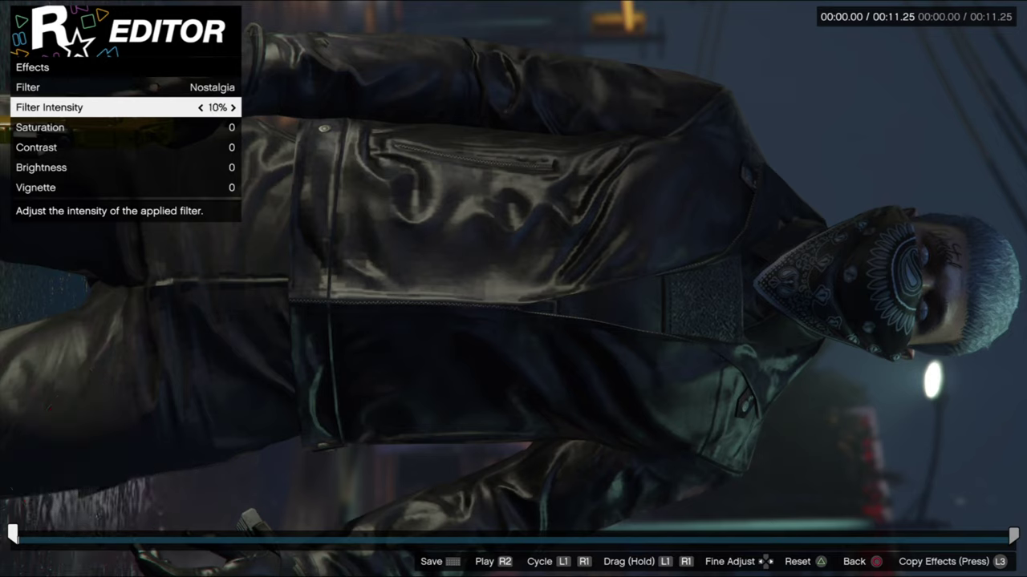
key(Left)
key(Left)
key(Left)
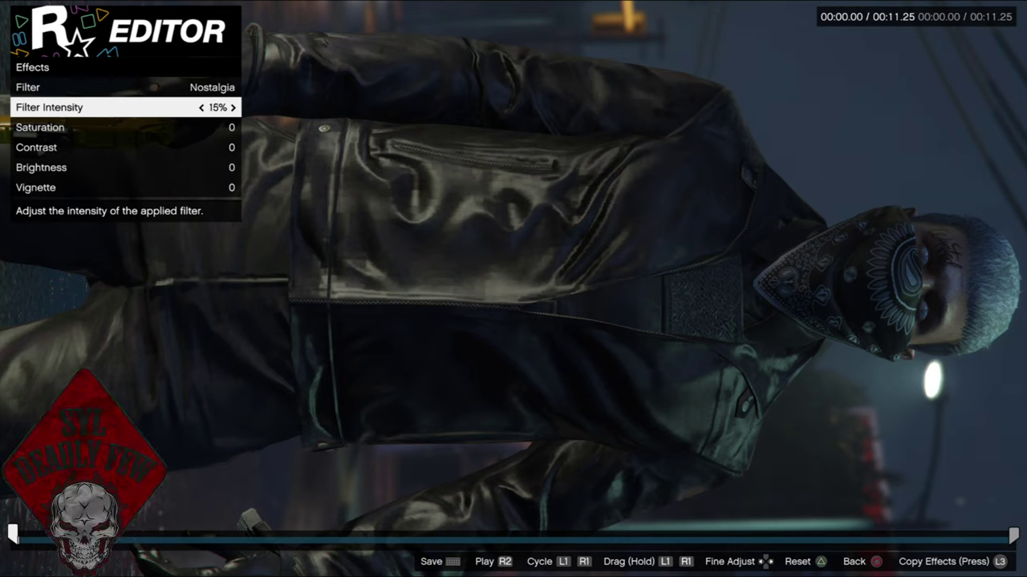
key(Left)
key(Left)
key(Left)
key(Left)
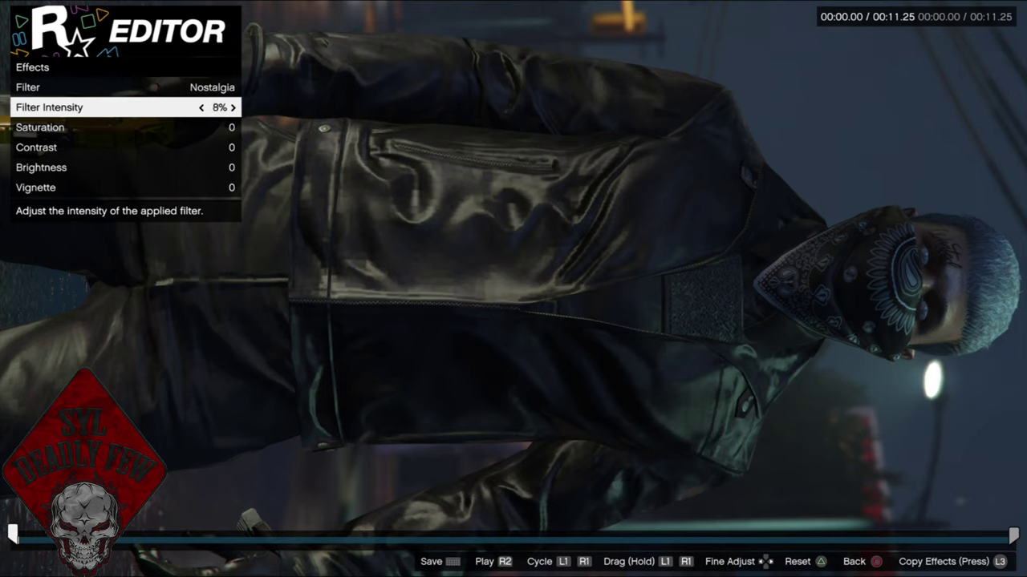